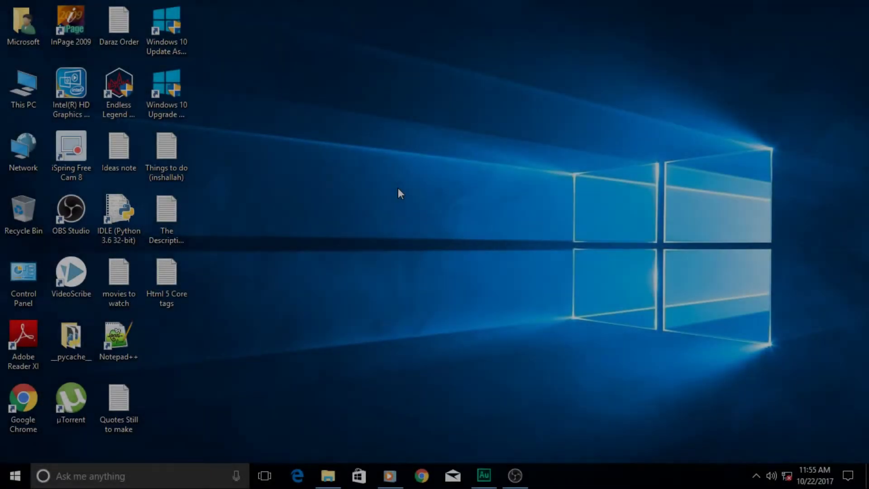
Restore the Audition window showing Don_t_Turn_Back - Copy.mp3 from the taskbar
left_click(484, 476)
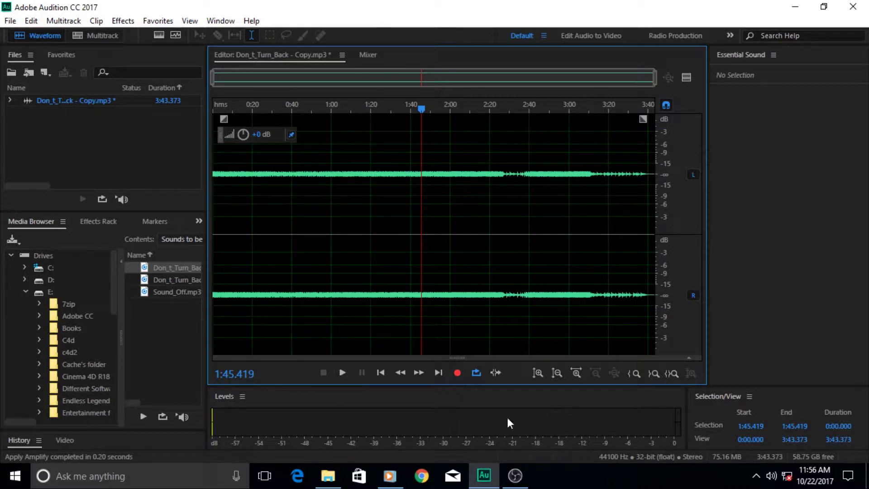
Play and pause the song briefly, then show the empty Effects Rack panel
left_click(344, 372)
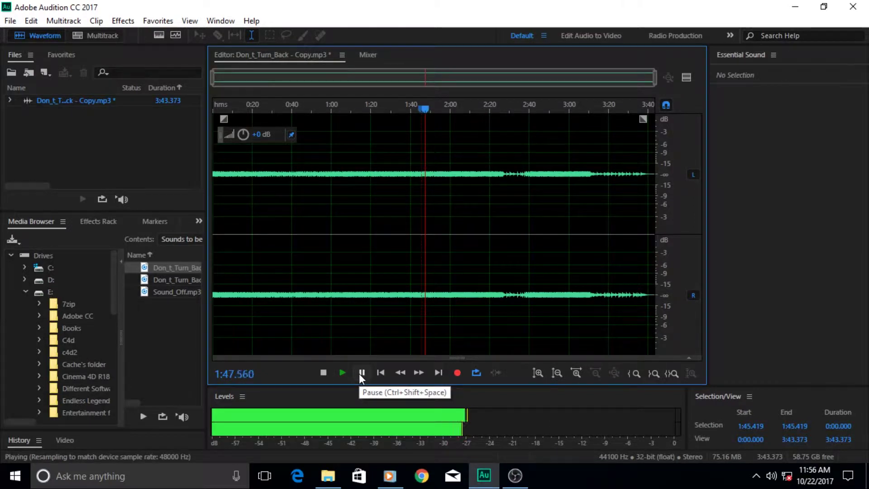
left_click(360, 373)
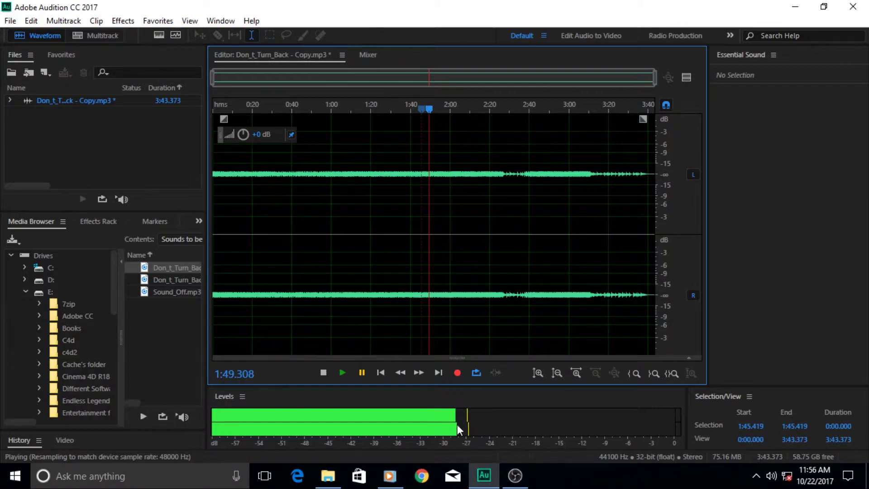
left_click(99, 223)
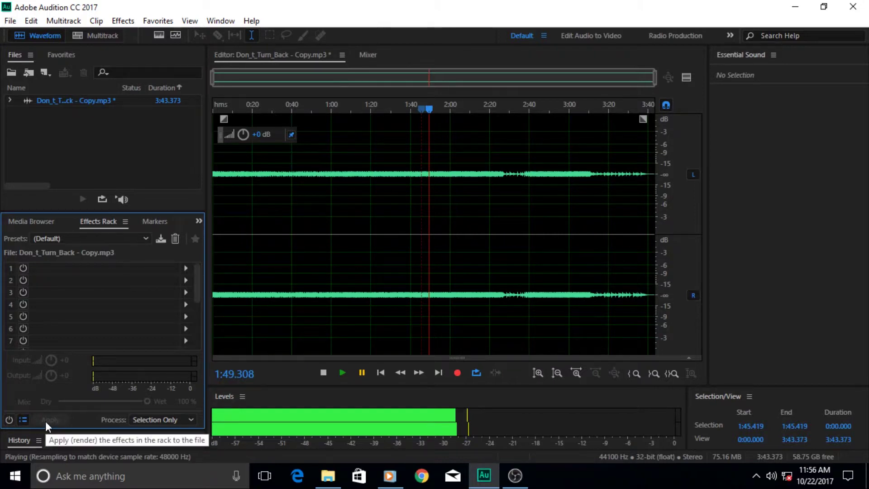
Put an Amplify effect with 13 dB gain on both channels in rack slot 1
left_click(185, 269)
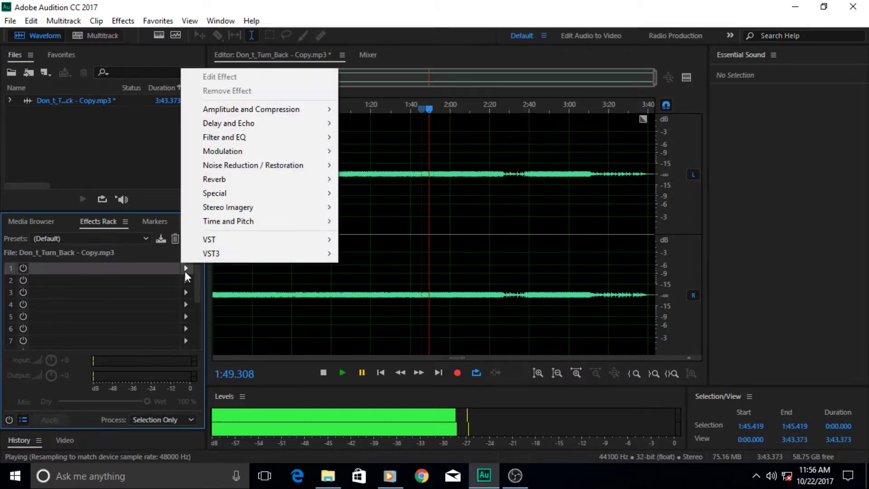
mouse_move(316, 113)
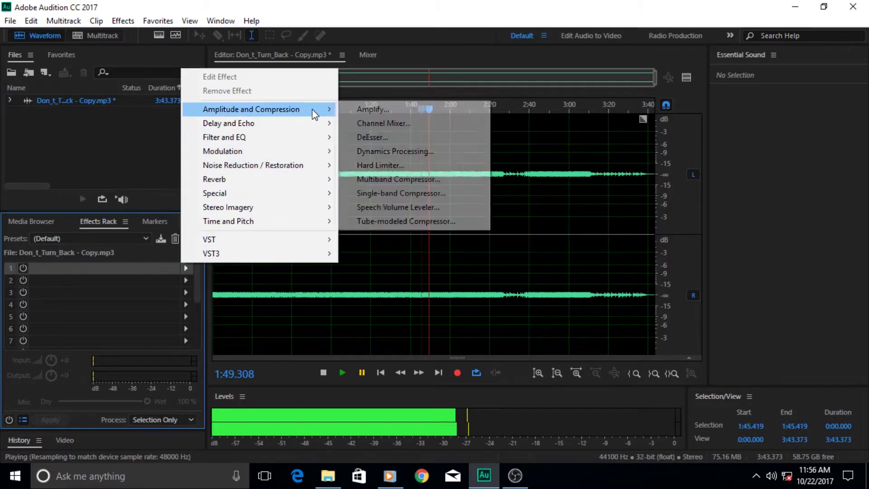
left_click(370, 111)
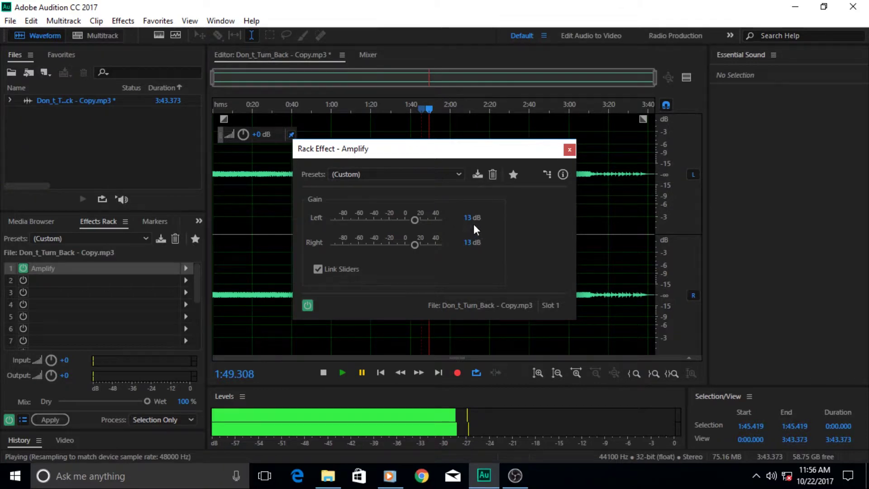
left_click(569, 150)
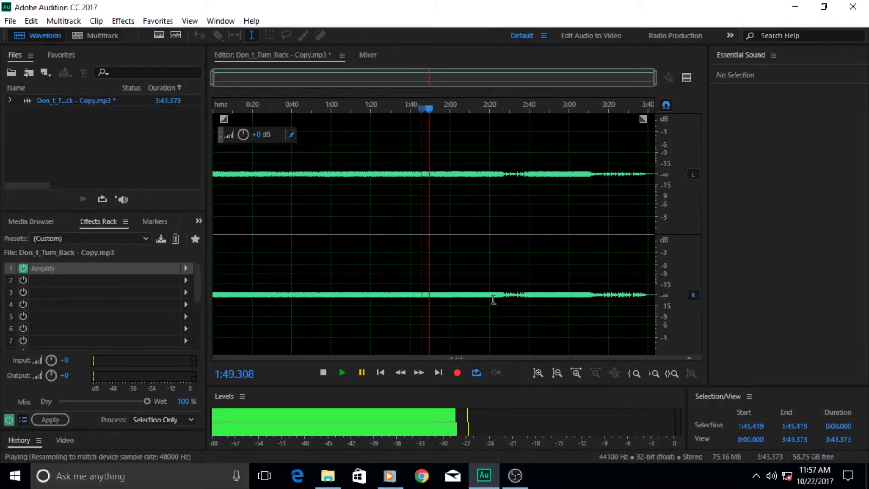
Resume playback to hear the amplified song peaking around -15 dB
left_click(341, 375)
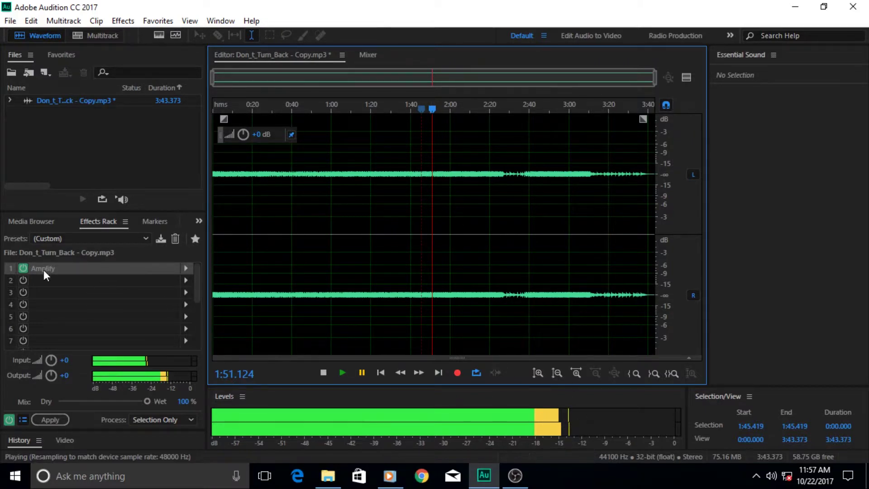
Add a Hard Limiter to rack slot 2 with Maximum Amplitude set to -20 dB
left_click(185, 282)
mouse_move(272, 122)
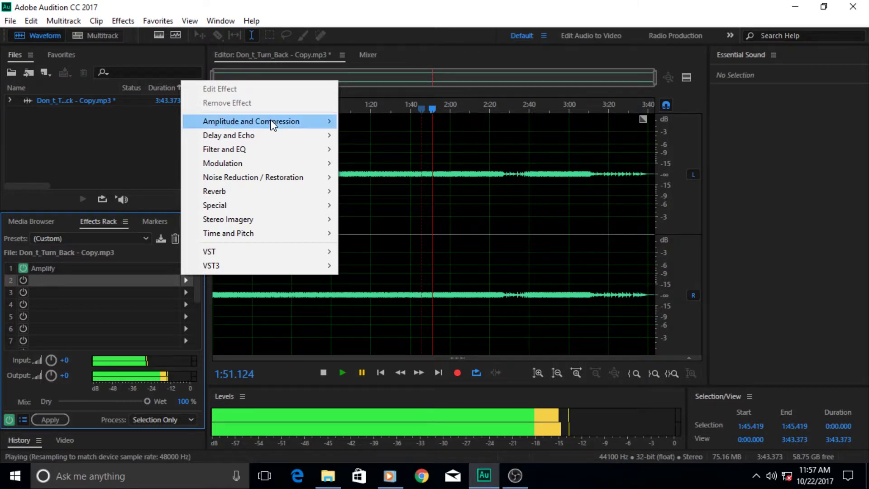
left_click(381, 177)
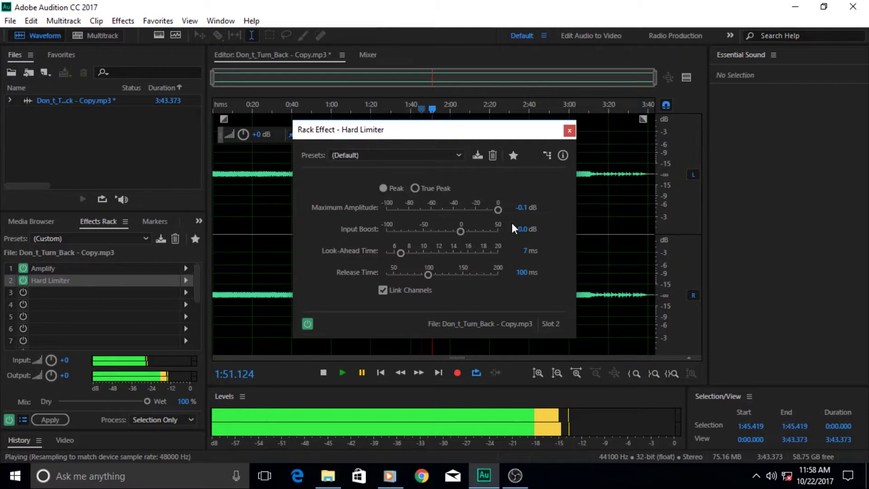
left_click(523, 207)
type("-20")
key("Return")
Reposition the Hard Limiter settings window and bring up its channel map editor
left_click_drag(372, 132, 345, 231)
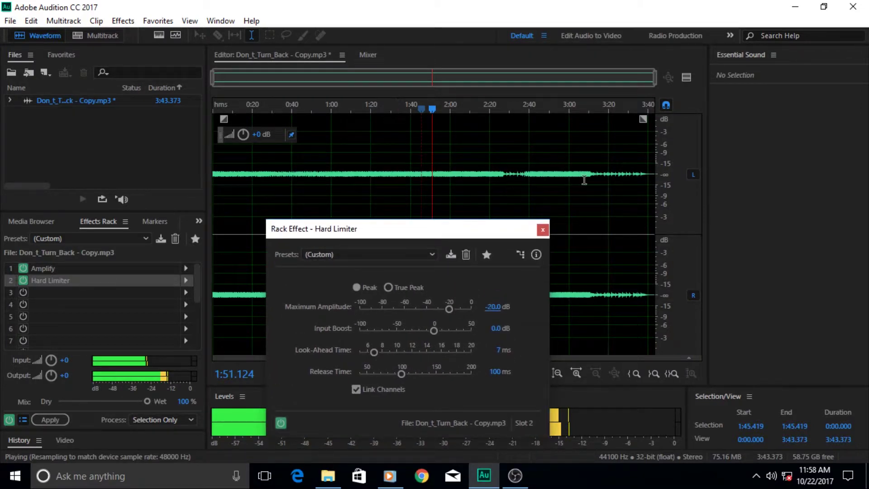
left_click_drag(446, 236, 442, 131)
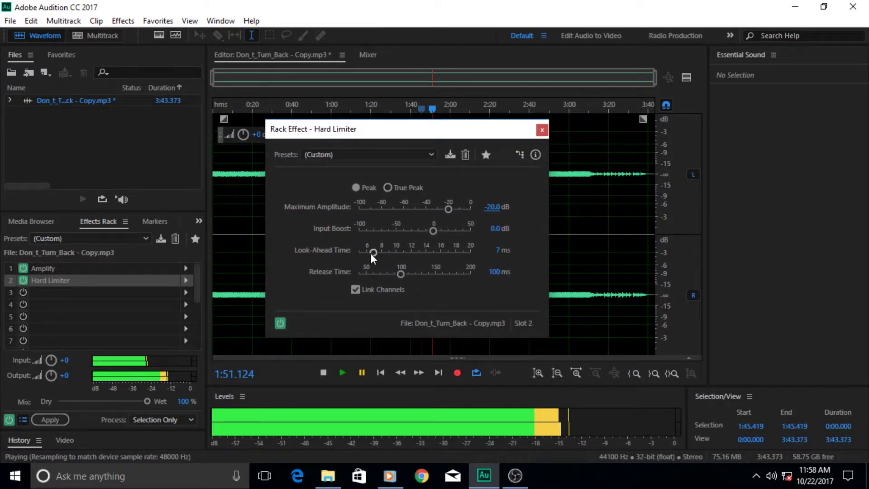
left_click_drag(410, 131, 473, 157)
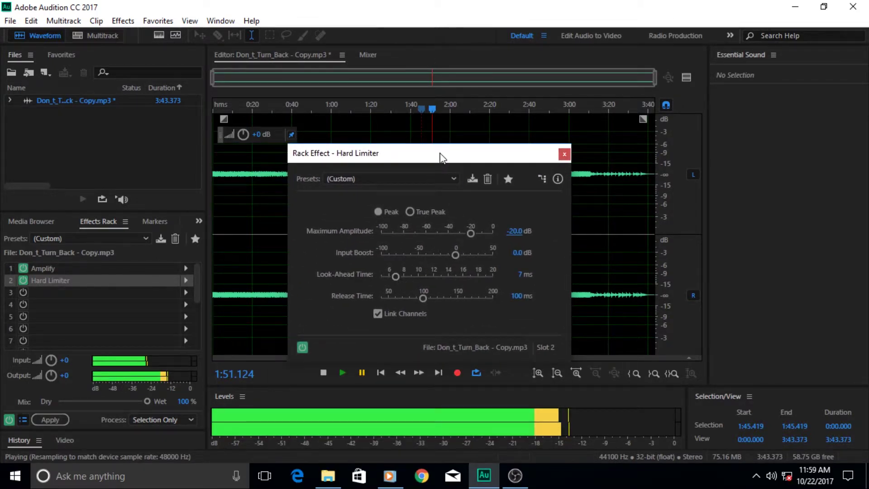
left_click_drag(441, 156, 395, 183)
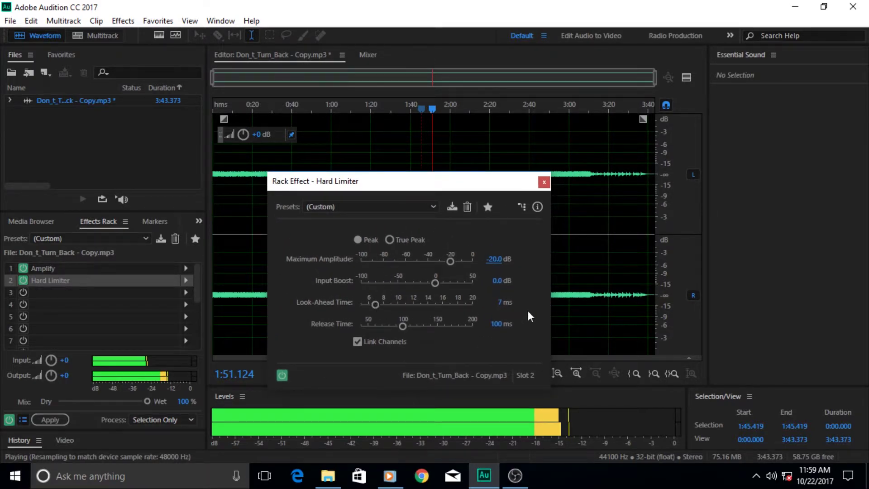
left_click_drag(453, 188, 458, 118)
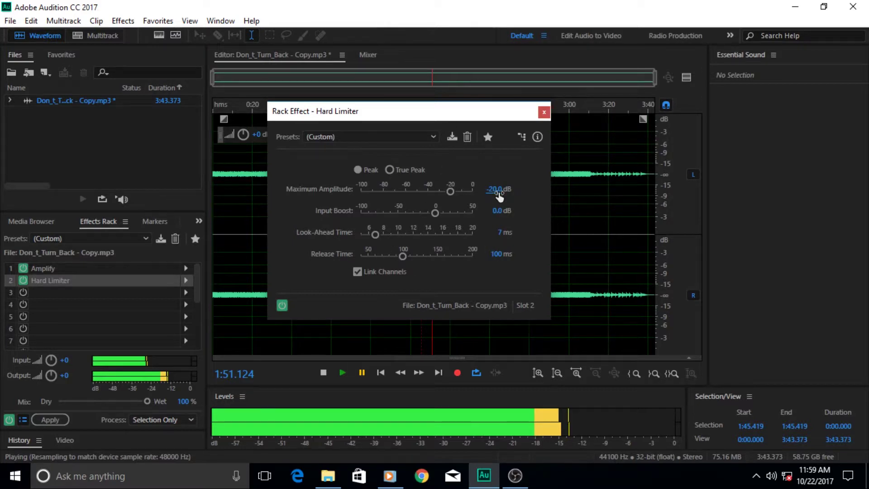
left_click_drag(485, 112, 476, 96)
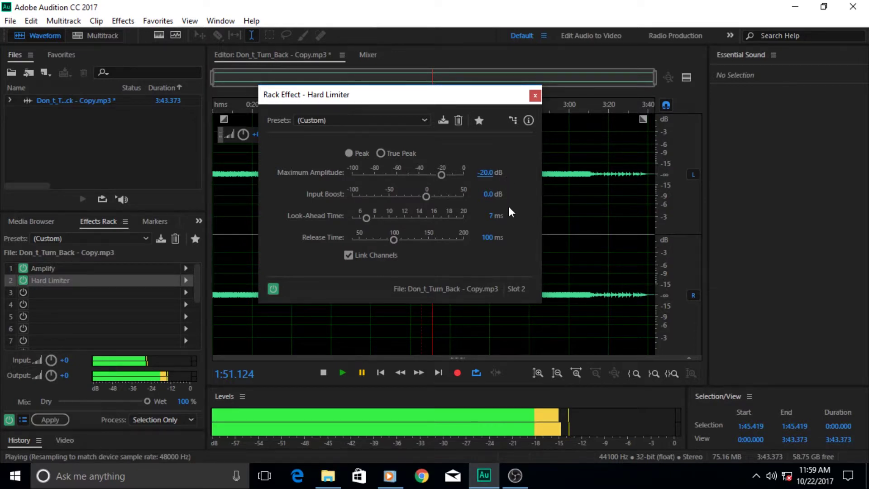
left_click(348, 256)
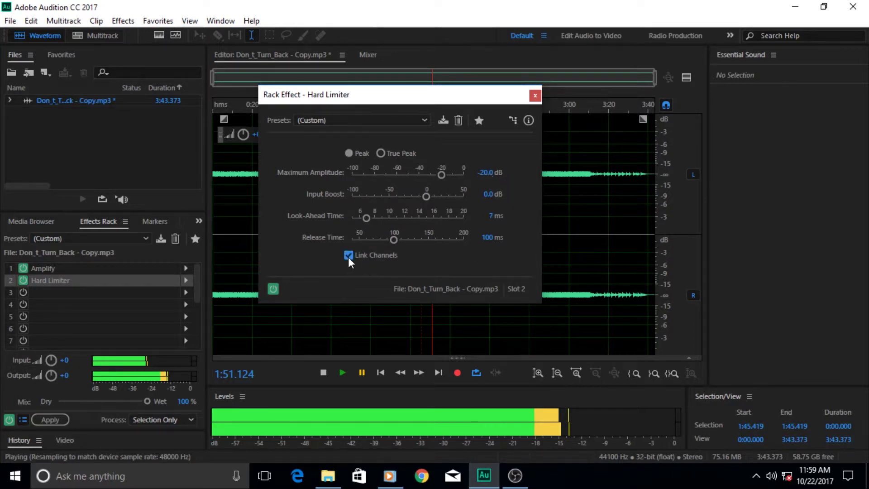
Show the Hard Limiter channel map and try different left and right output routings
left_click(512, 121)
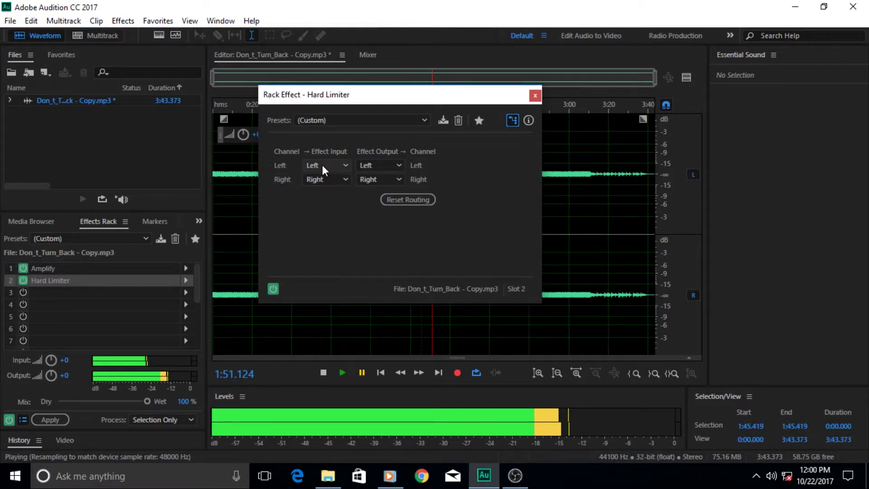
left_click(399, 166)
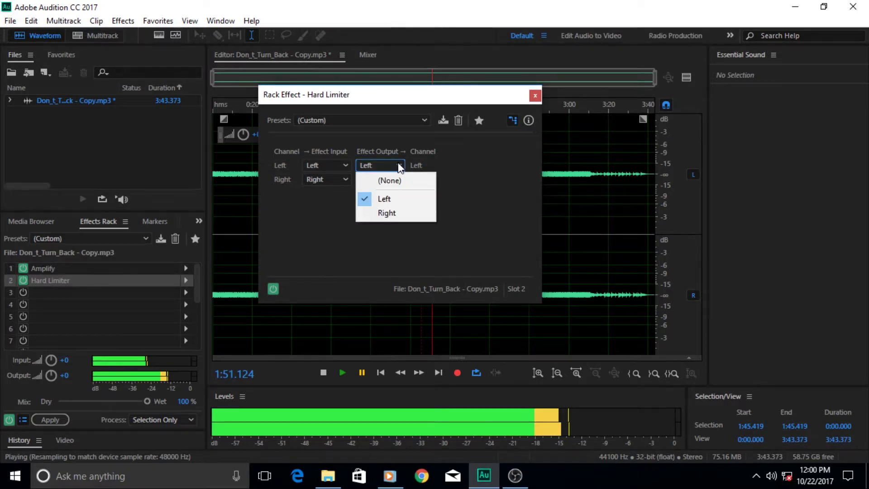
left_click(403, 218)
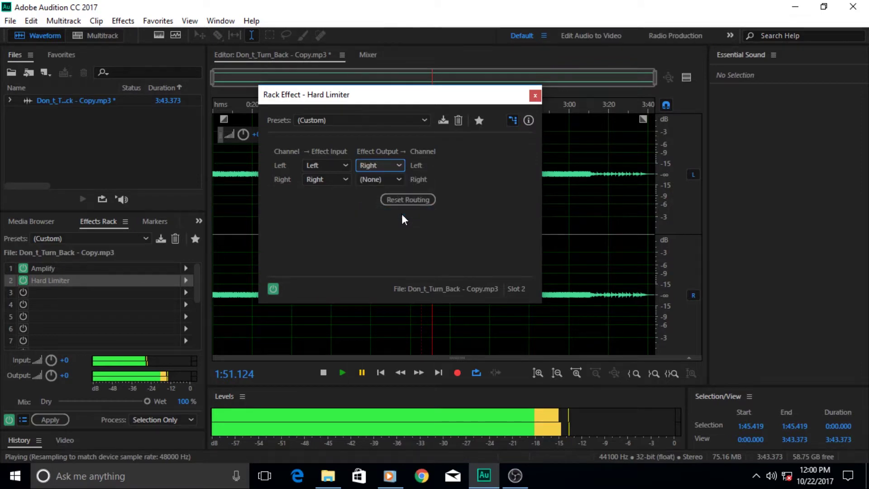
left_click(398, 179)
left_click(396, 227)
left_click(398, 166)
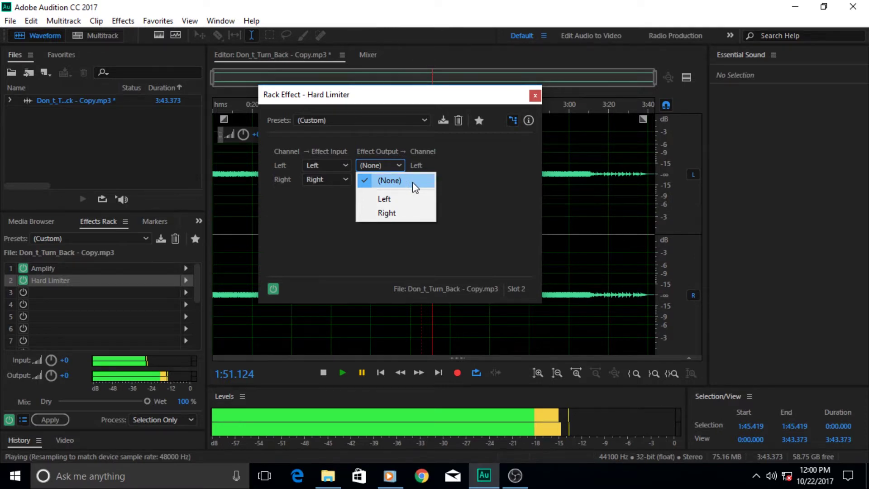
left_click(414, 183)
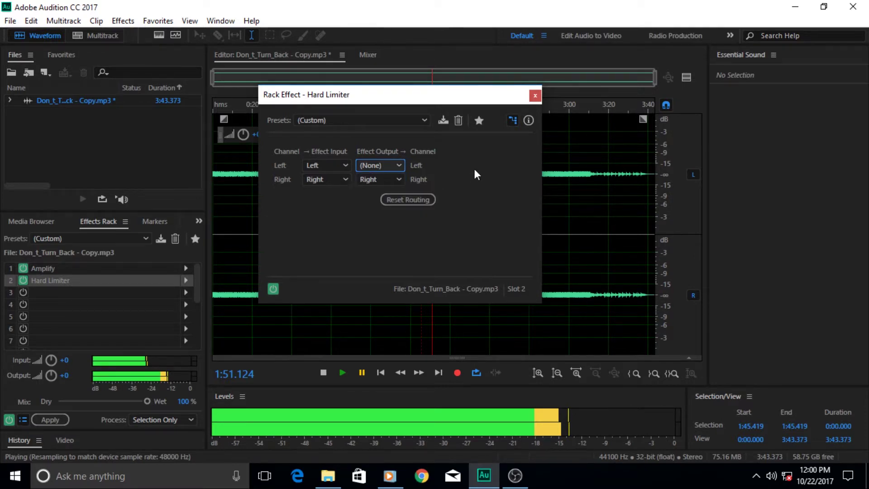
Bypass the left input, send the left output right, then reset routing to default
left_click(348, 165)
left_click(347, 182)
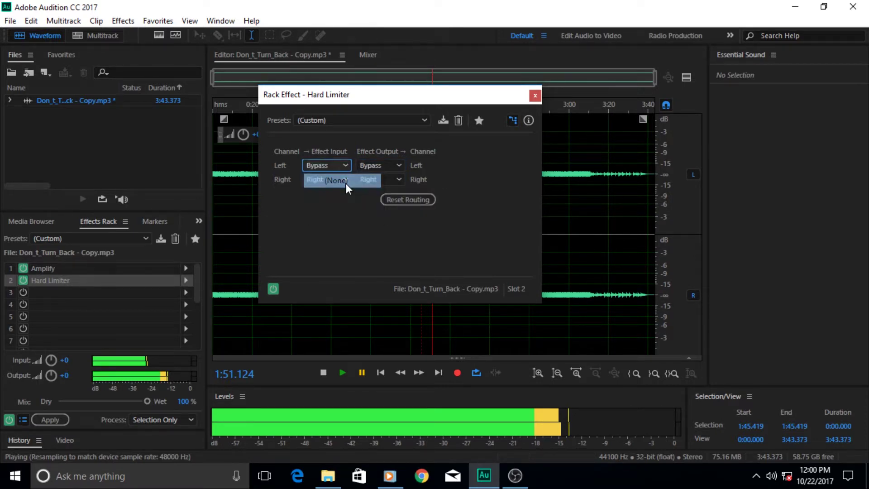
left_click(385, 167)
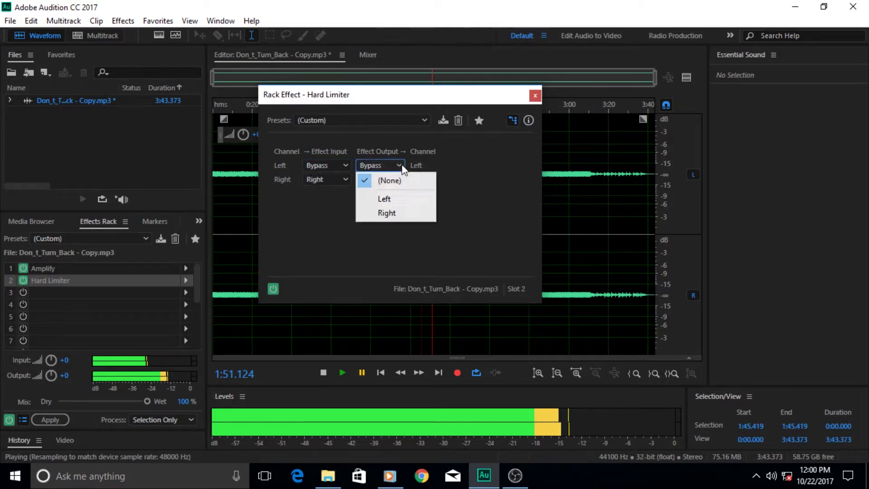
left_click(397, 213)
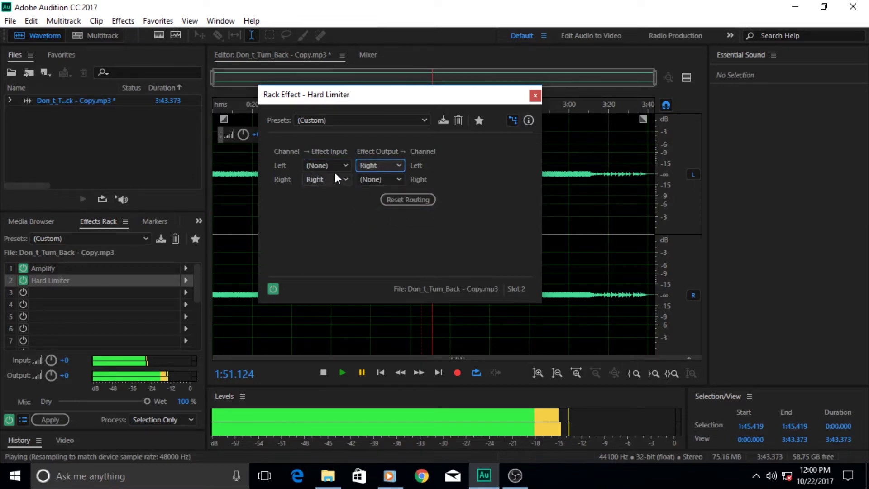
left_click(347, 164)
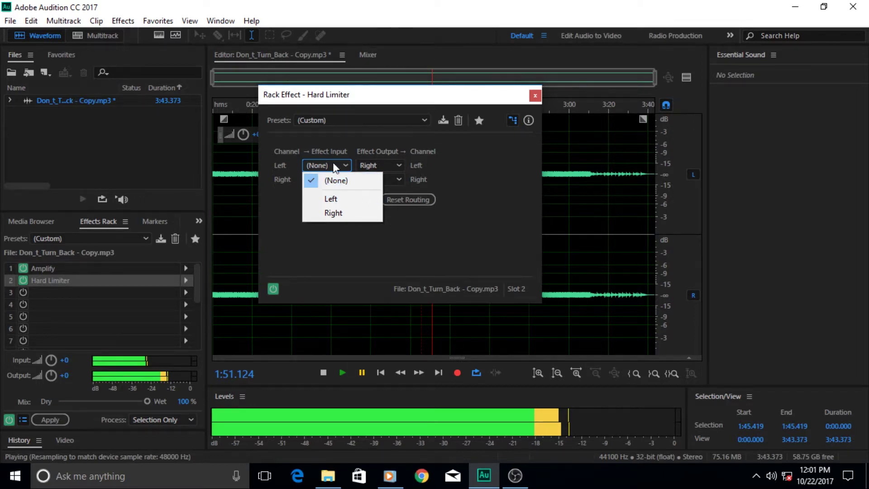
left_click(423, 170)
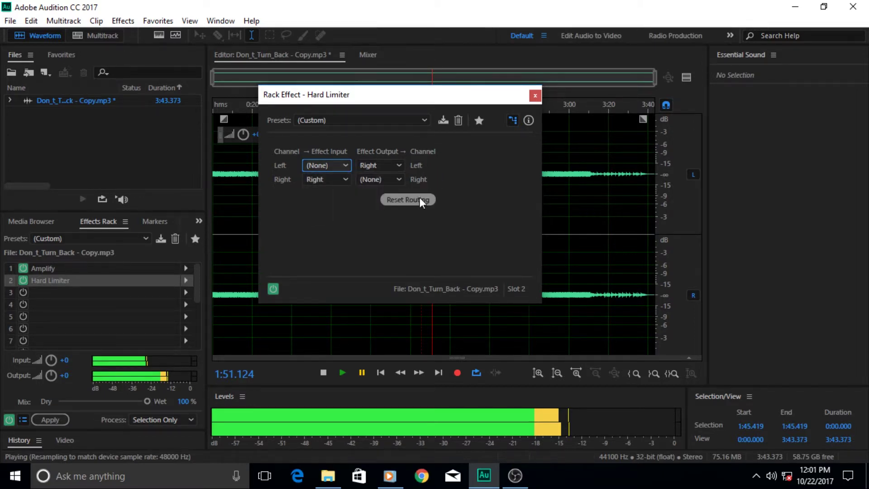
left_click(407, 199)
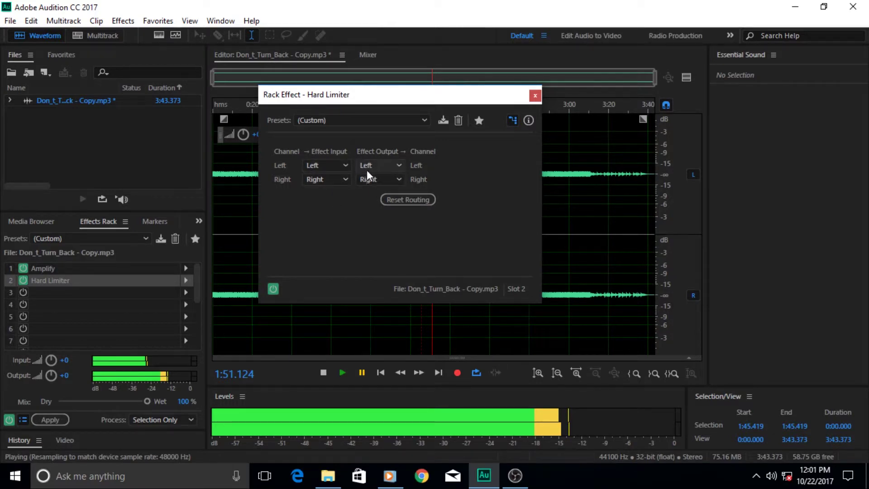
Swap channels: left output to right, right into left input, right output to left
left_click(388, 167)
left_click(384, 211)
left_click(341, 166)
left_click(362, 212)
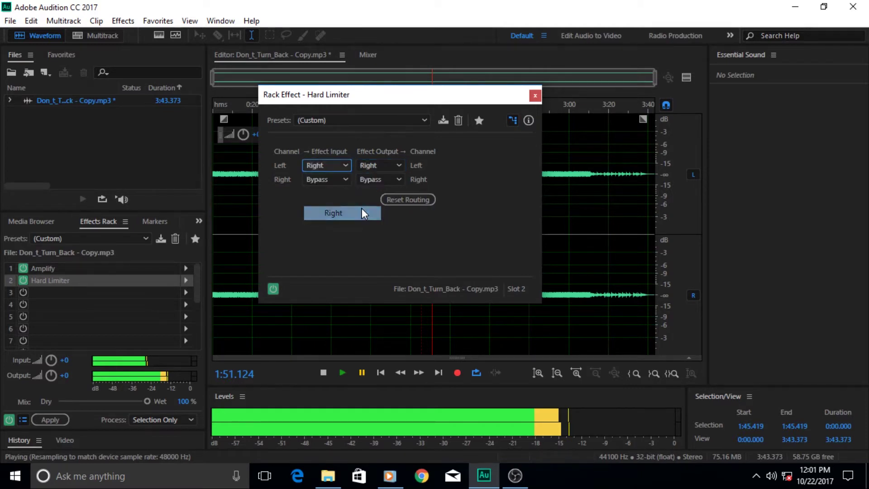
left_click(380, 180)
left_click(384, 213)
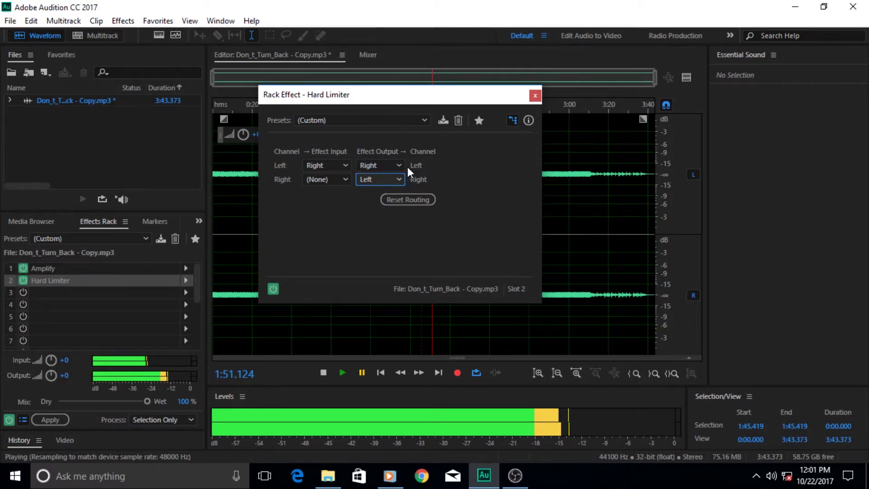
Try left and right sources on each channel input, then reset to straight left-right routing
left_click(338, 166)
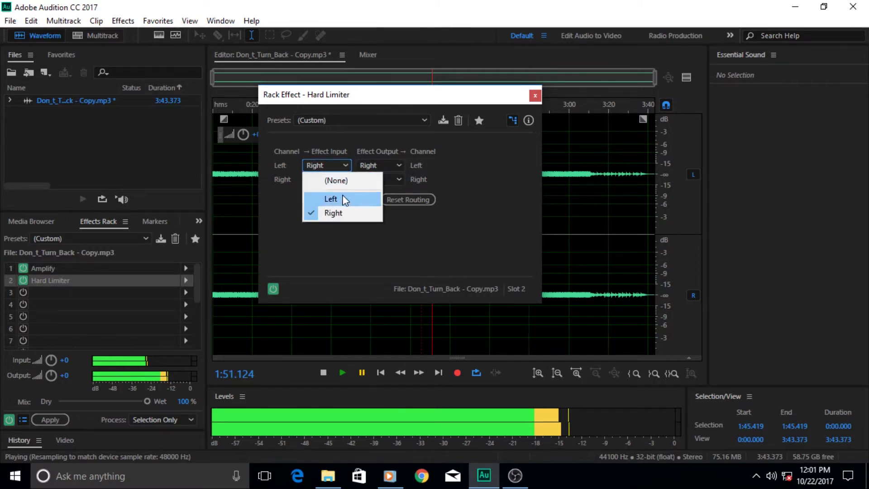
left_click(335, 198)
left_click(333, 165)
left_click(341, 211)
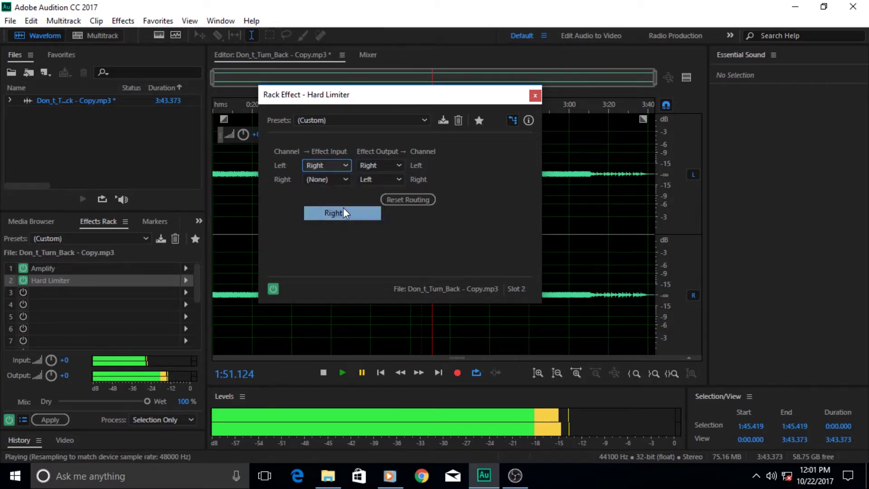
left_click(326, 179)
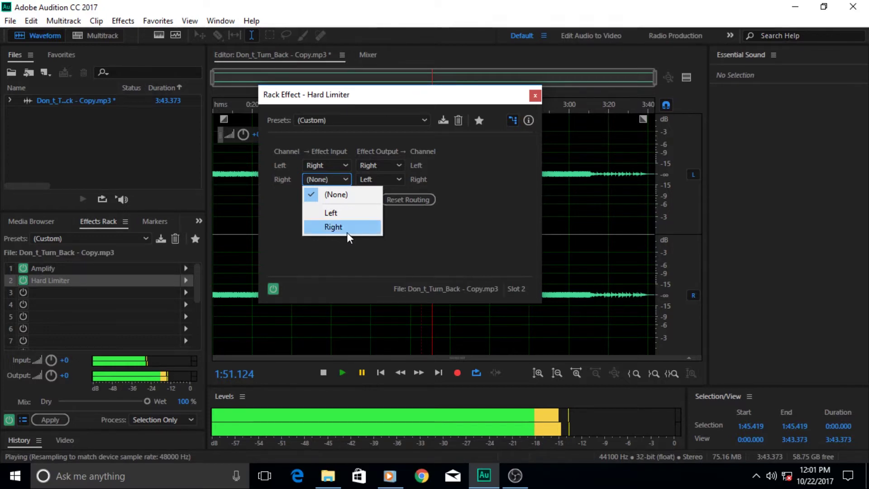
left_click(348, 213)
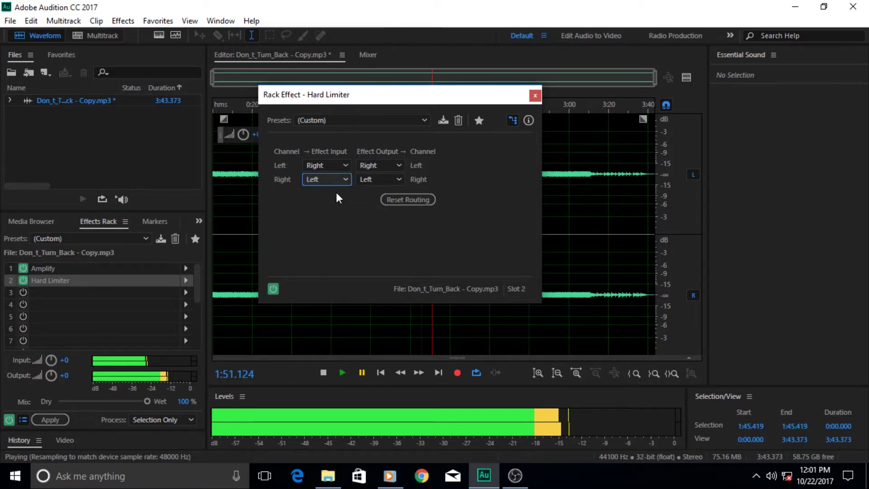
left_click(392, 198)
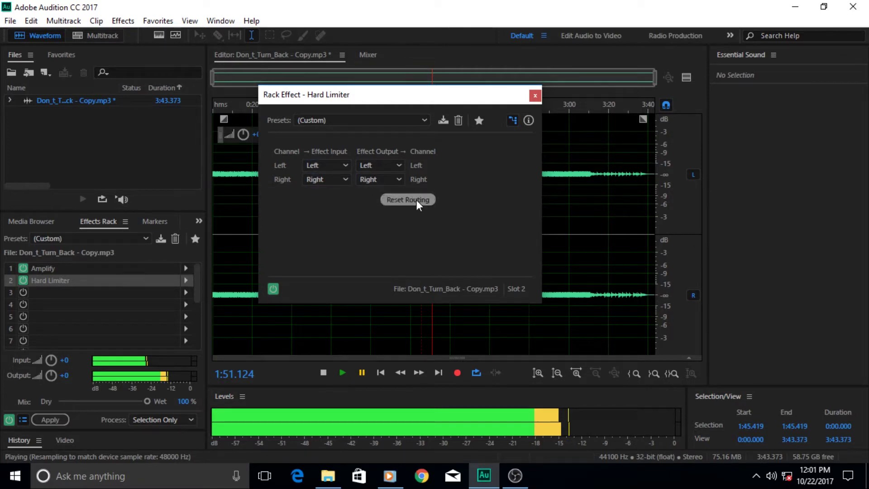
Close the -20 dB Hard Limiter settings and compare playback with the limiter off, then on
left_click(510, 120)
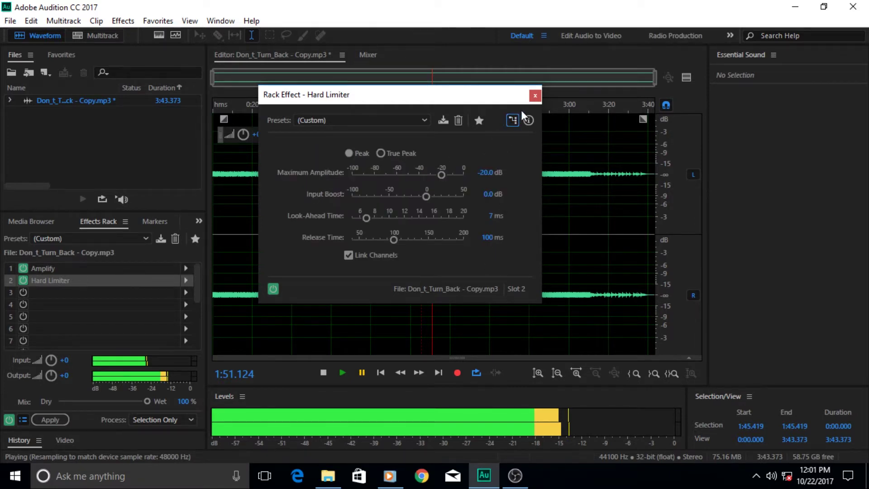
left_click(535, 95)
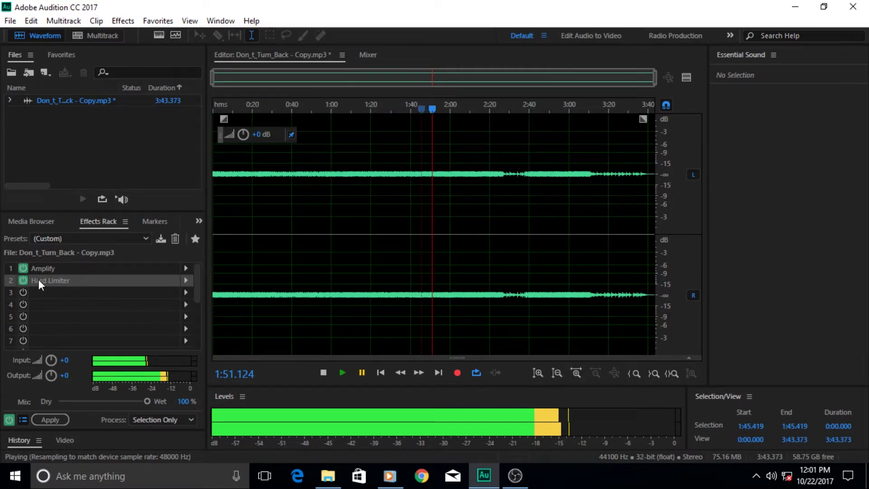
left_click(23, 280)
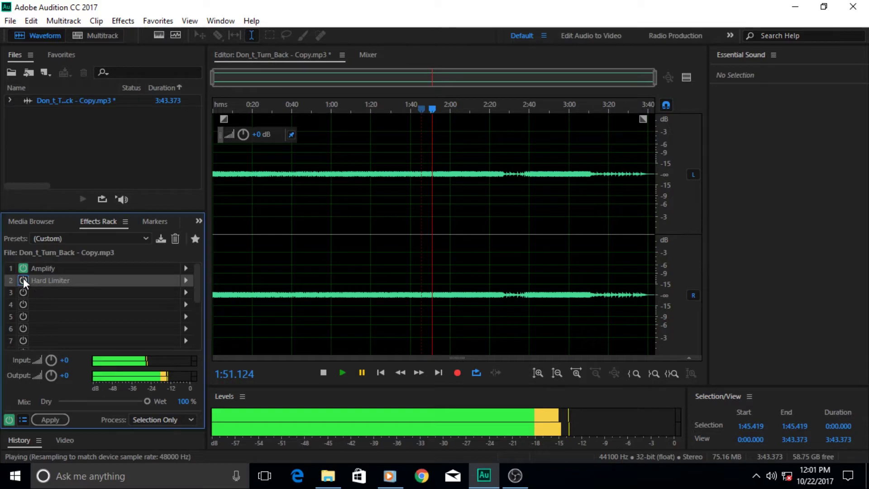
left_click(349, 371)
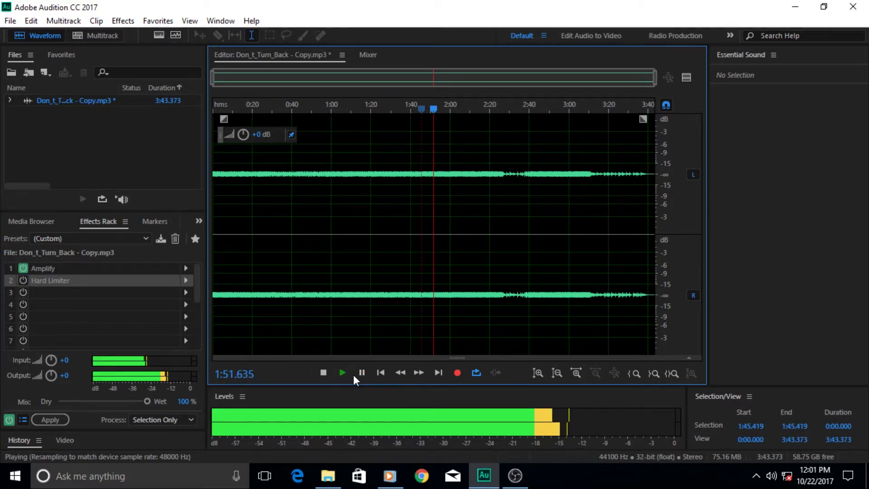
left_click(361, 373)
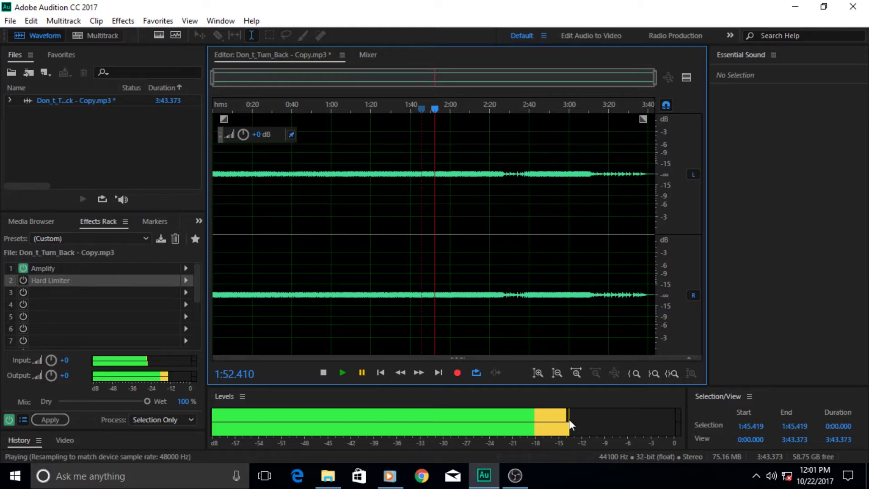
left_click(23, 280)
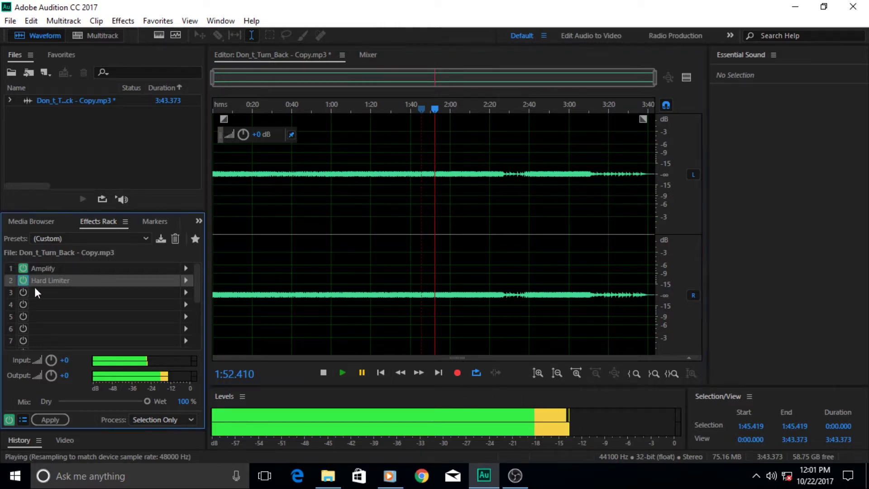
left_click(343, 374)
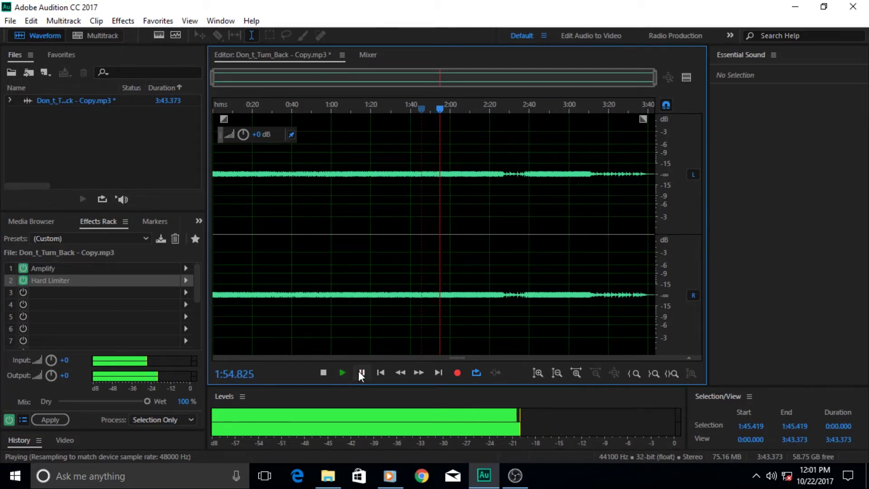
left_click(359, 371)
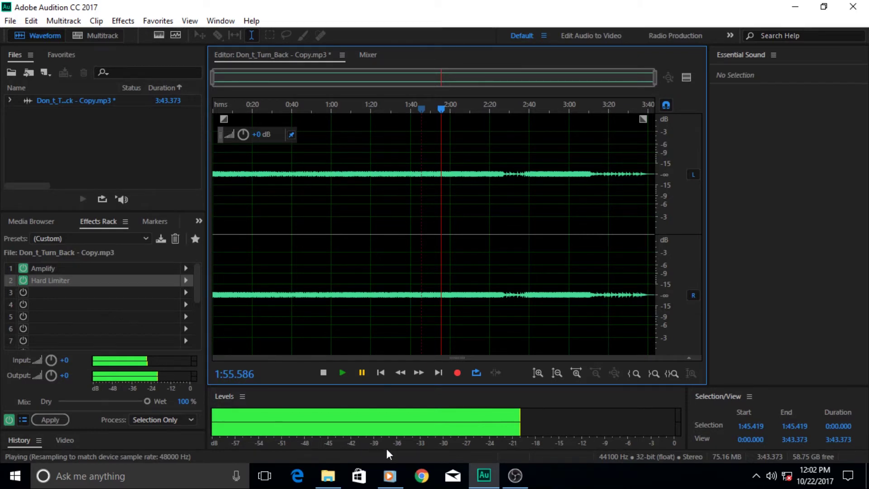
left_click(342, 373)
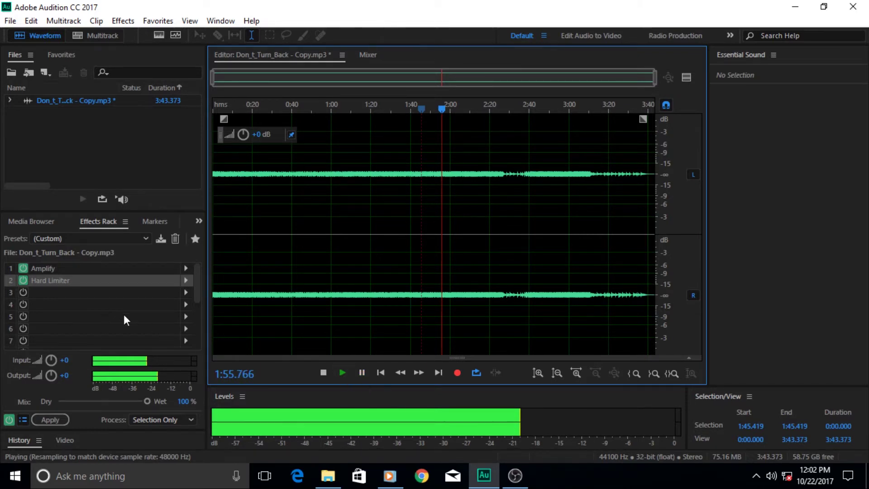
left_click(21, 281)
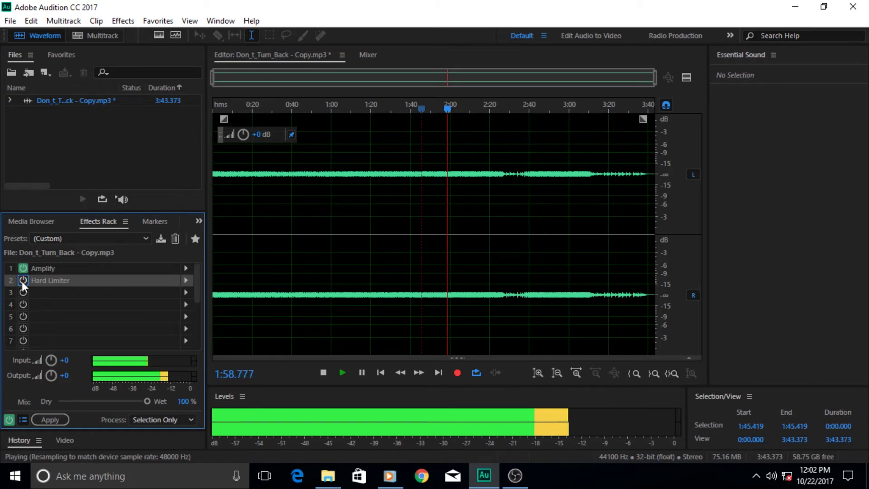
left_click(22, 281)
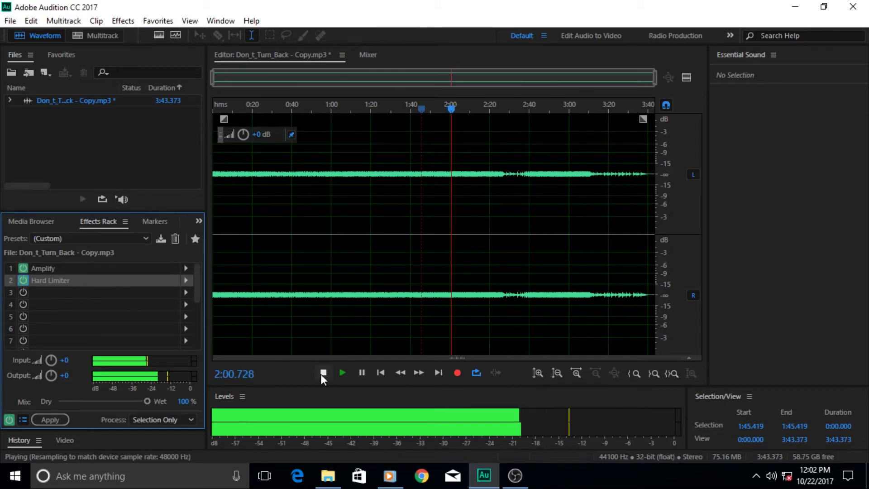
Stop playback and select the Amplify and Hard Limiter rack entries in turn
left_click(360, 373)
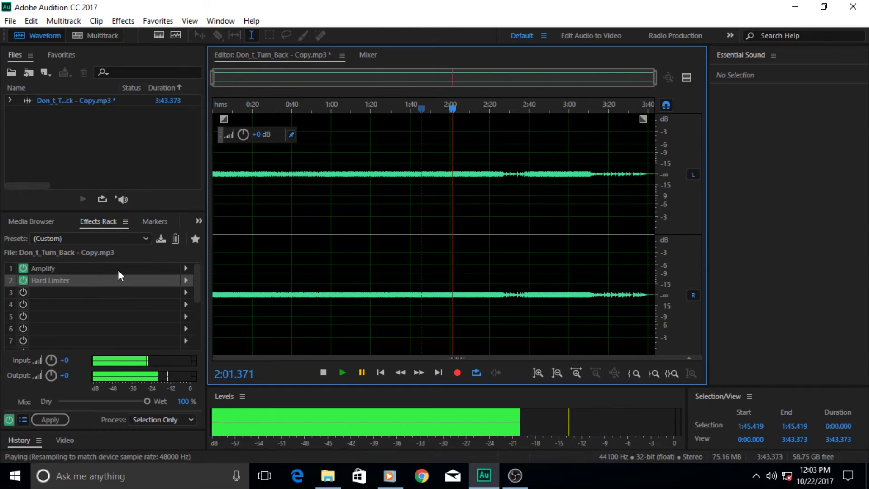
left_click(118, 270)
left_click(115, 284)
left_click(113, 270)
left_click(110, 278)
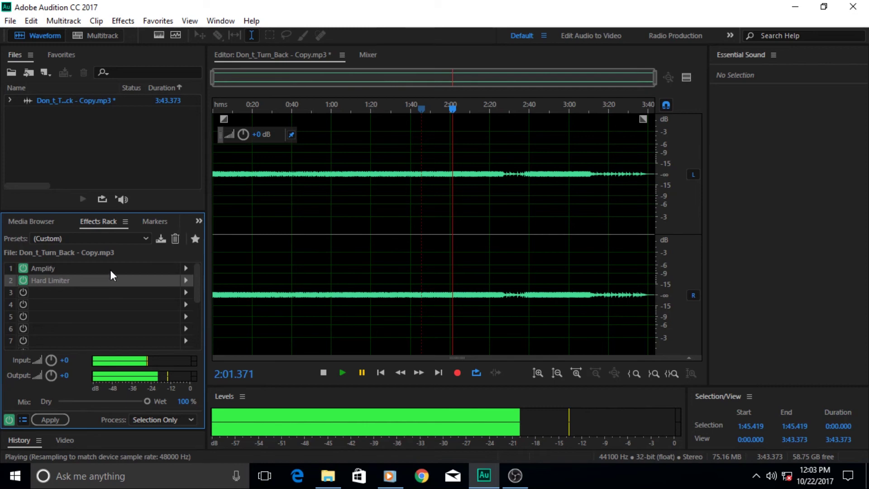
left_click(110, 270)
left_click(108, 281)
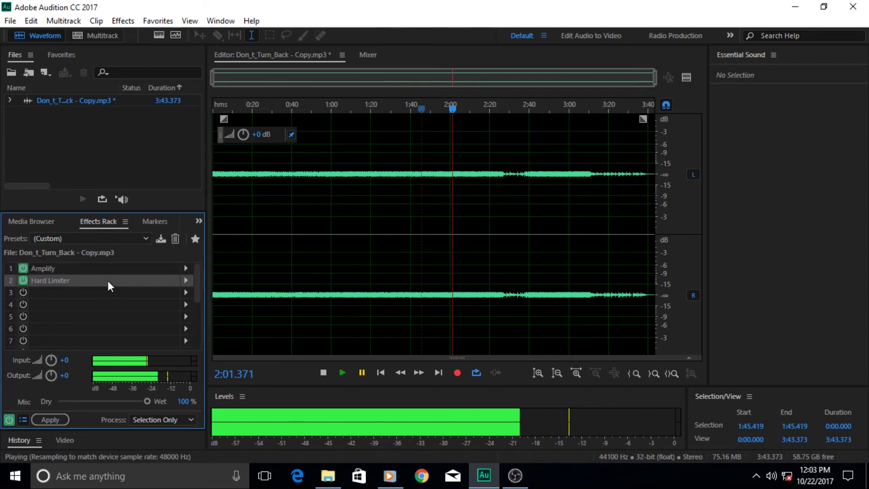